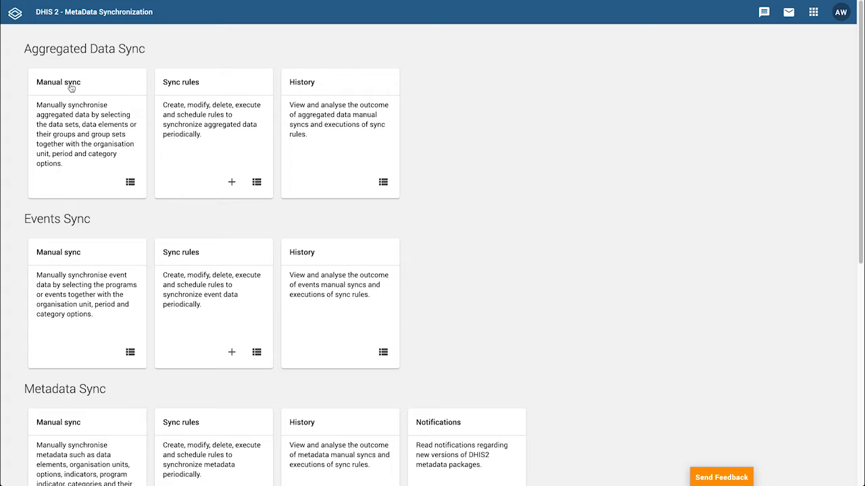
Open the aggregated data manual sync and preview the data elements inside Malaria annual data
left_click(71, 88)
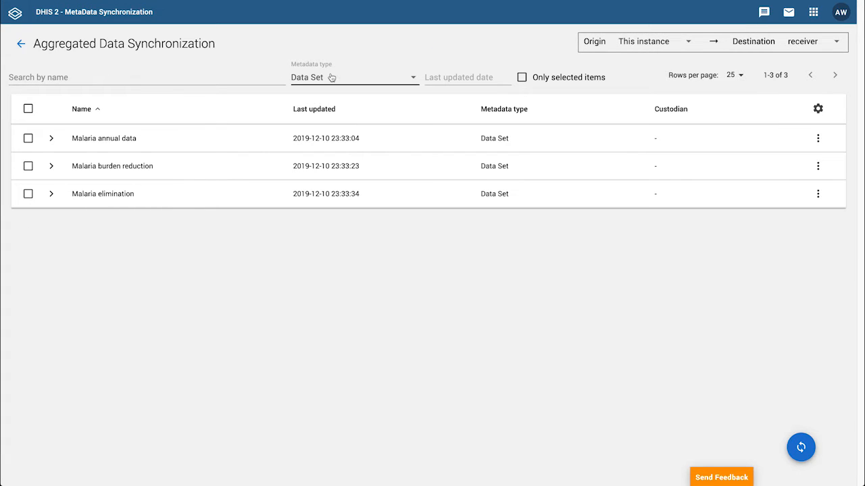
left_click(51, 139)
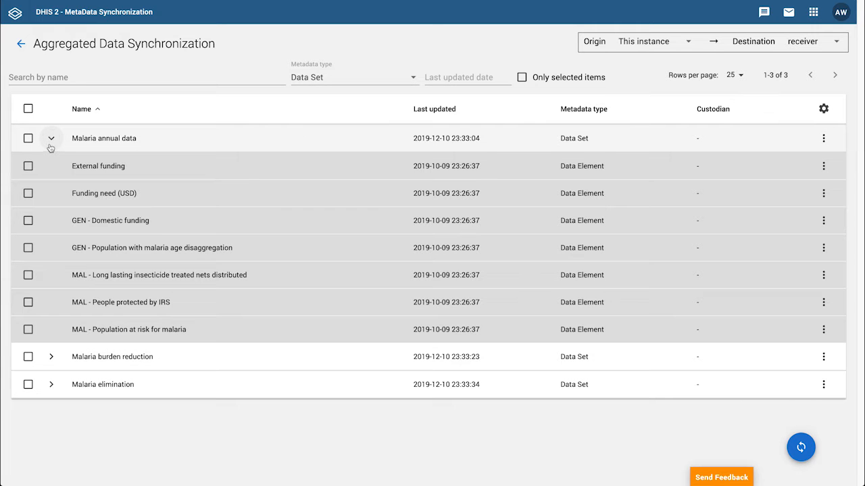
left_click(51, 139)
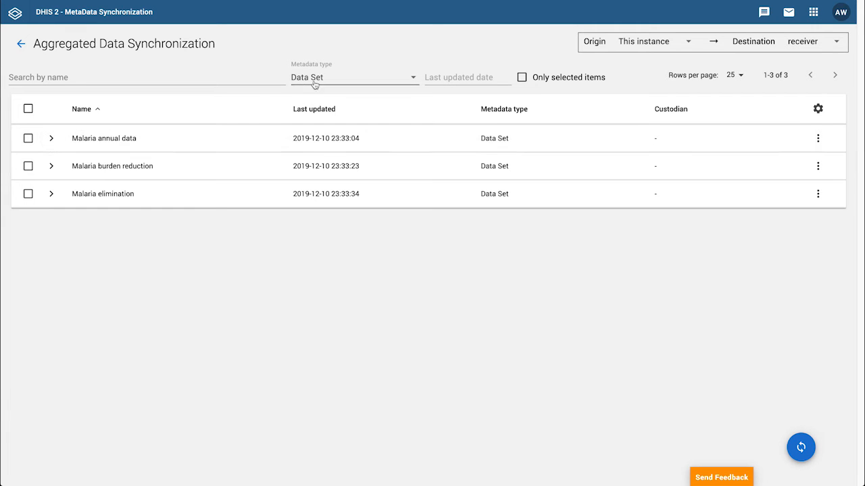
Try listing items by the Data Element metadata type, then switch the list back to Data Set
left_click(354, 79)
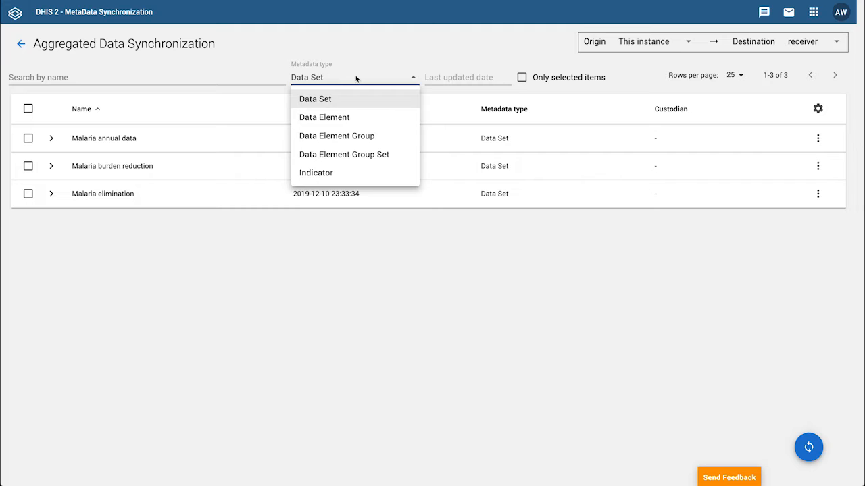
left_click(347, 116)
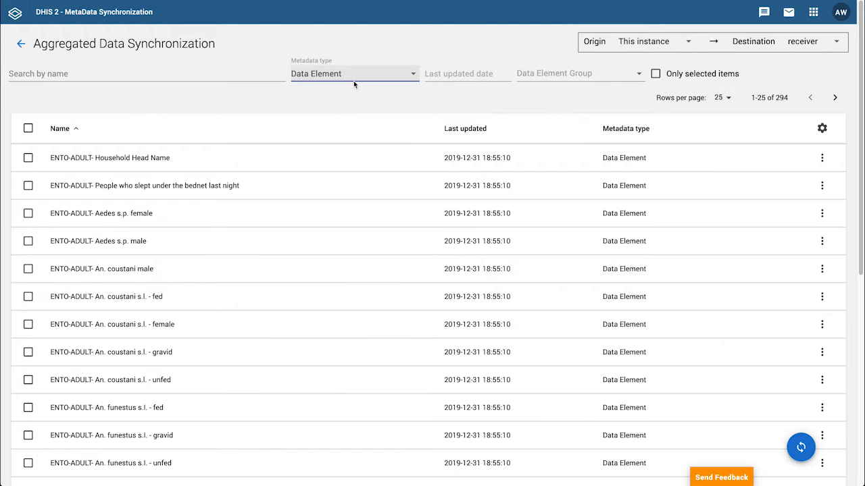
left_click(353, 82)
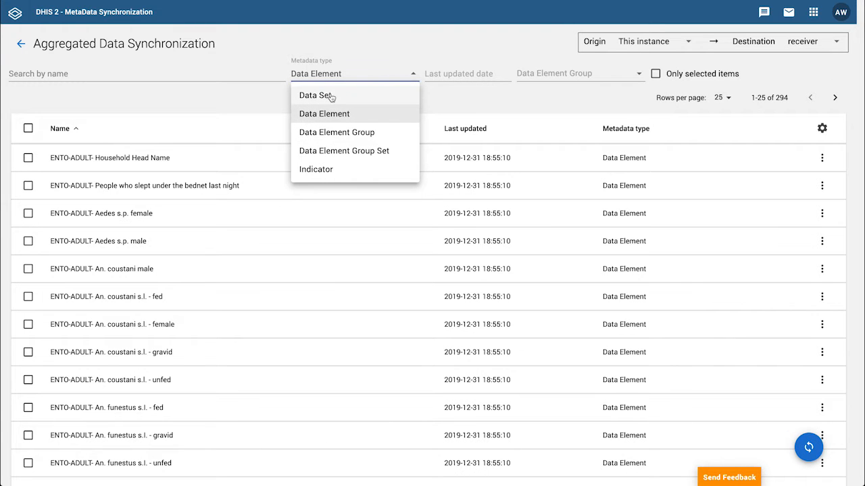
left_click(331, 98)
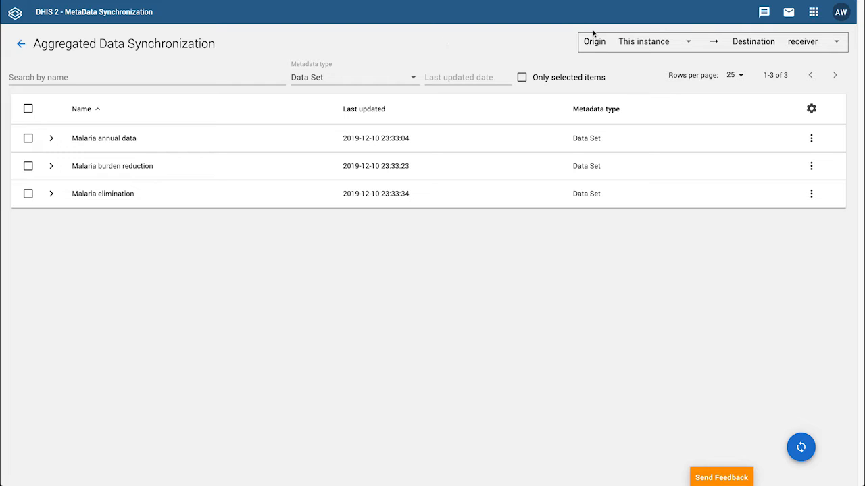
Try switching the origin instance to receiver and training before returning it to This instance
left_click(628, 41)
left_click(656, 82)
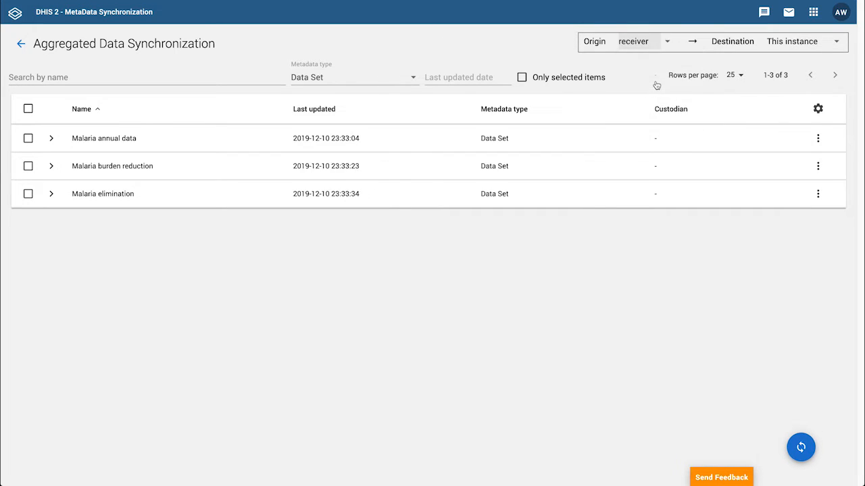
left_click(780, 38)
left_click(637, 44)
left_click(637, 42)
left_click(653, 119)
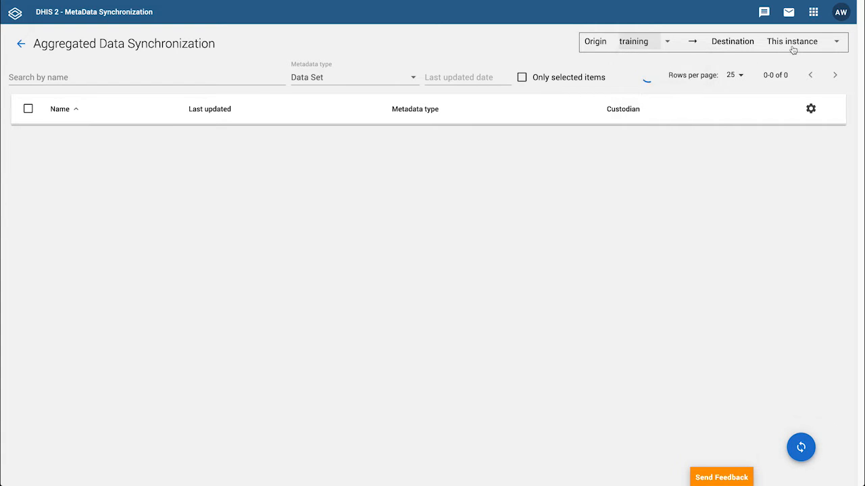
left_click(807, 43)
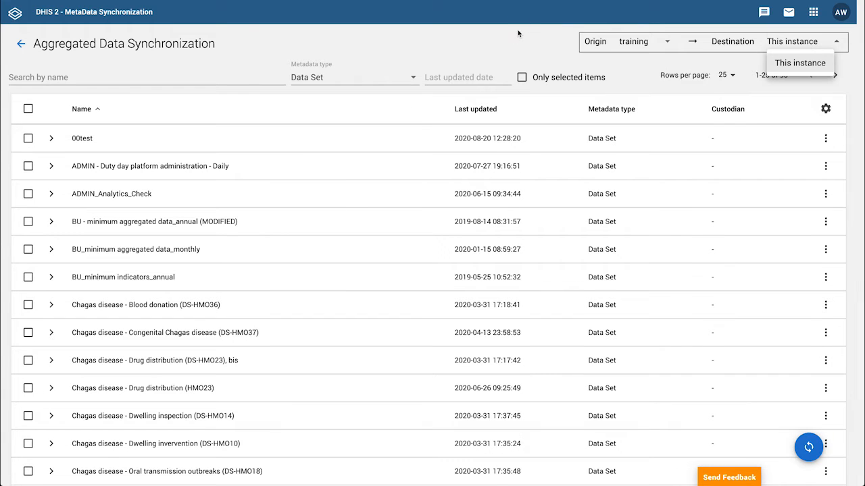
left_click(519, 35)
left_click(645, 42)
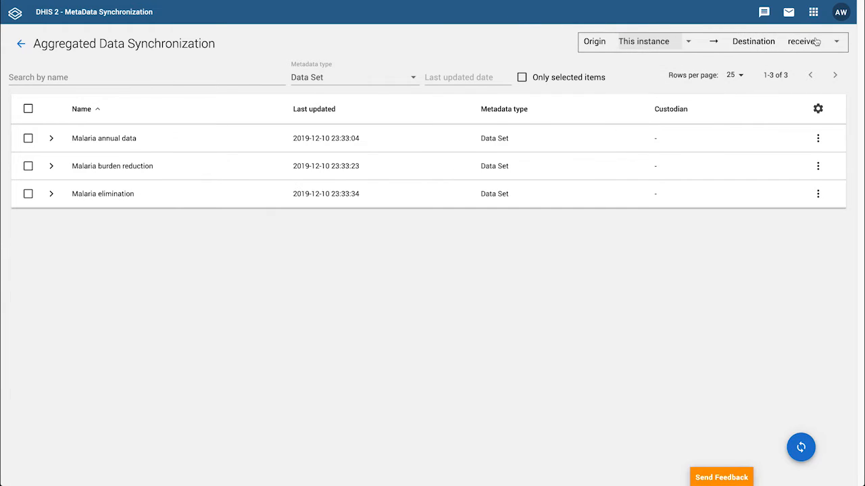
Set the destination instance to training
left_click(815, 42)
left_click(780, 103)
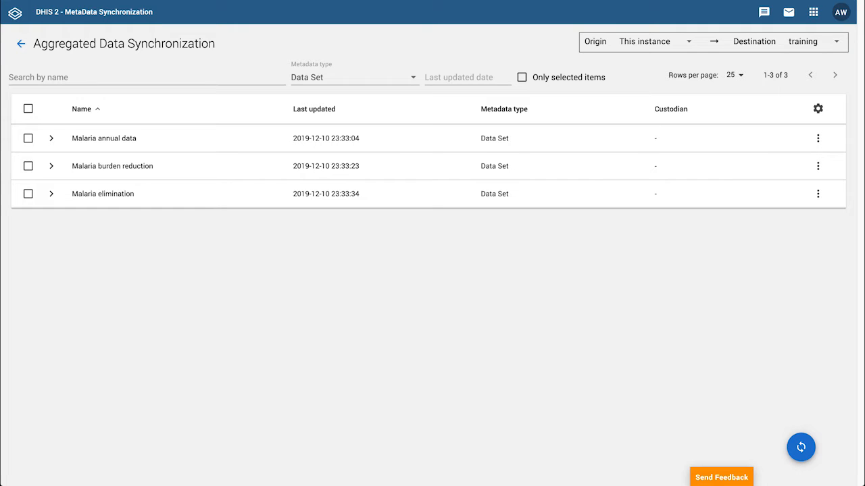
Select the Malaria annual data data set for synchronization
left_click(528, 42)
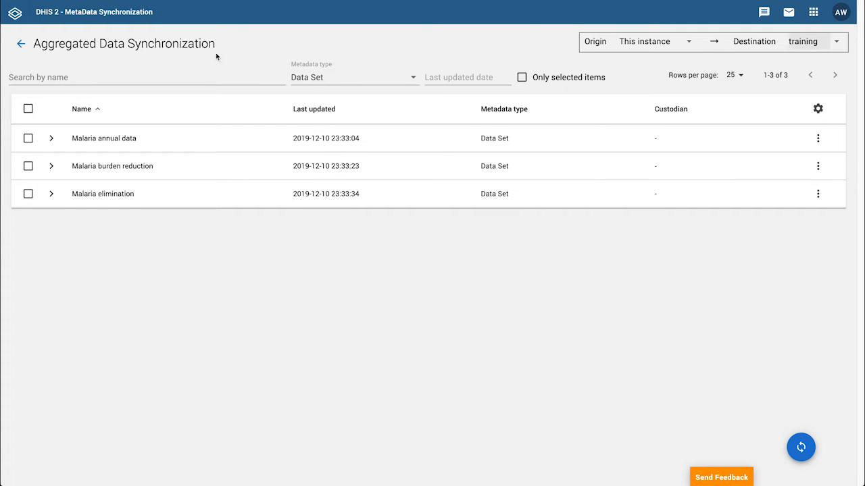
left_click(51, 139)
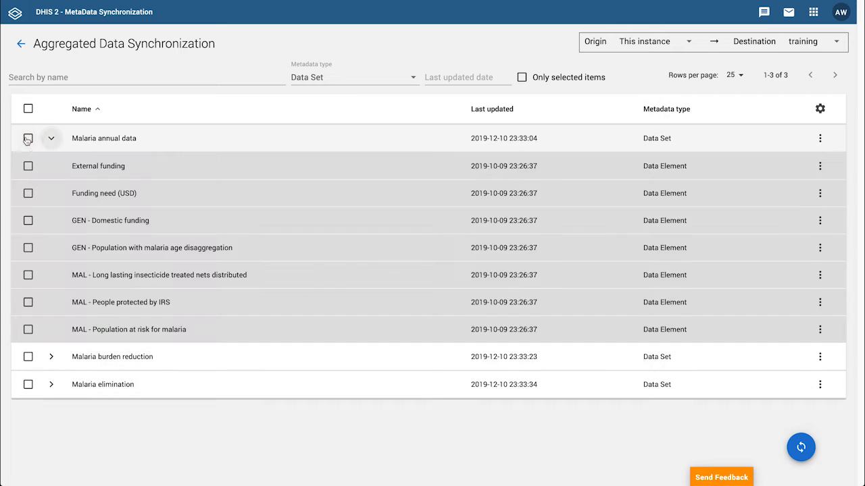
left_click(28, 138)
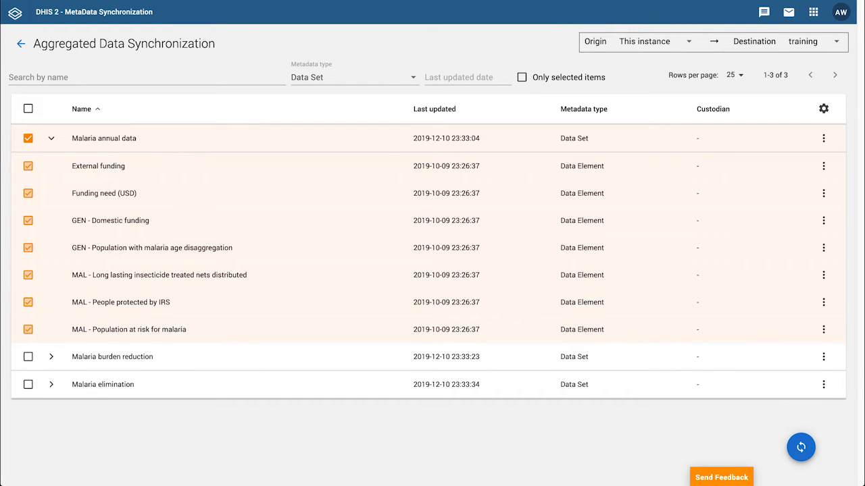
Start a synchronization and tick the Akrodie organisation unit under Ghana, Ahafo, Asunafo North
left_click(804, 447)
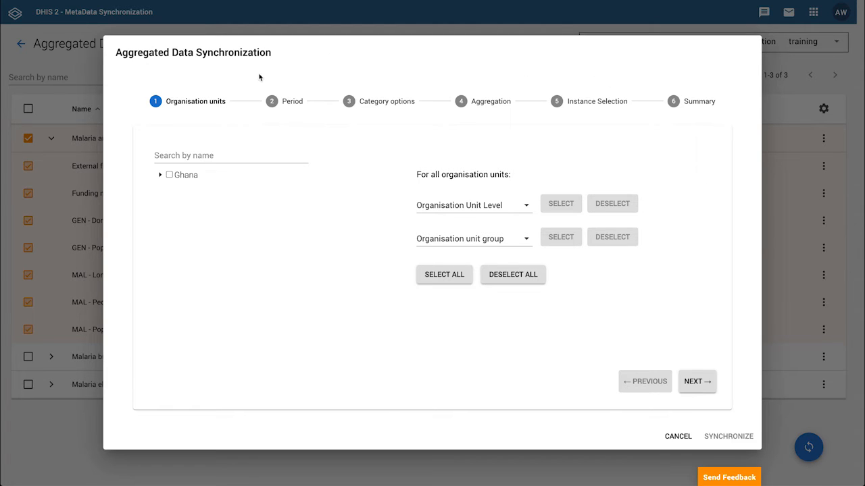
left_click(160, 175)
left_click(179, 187)
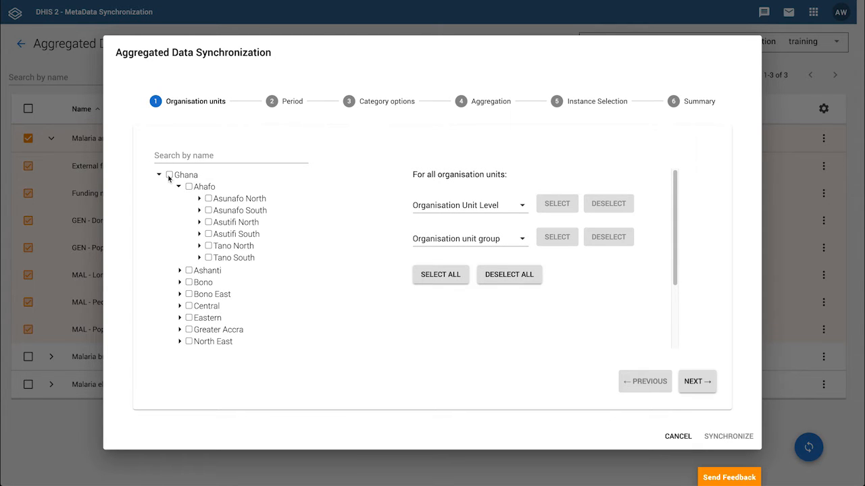
left_click(199, 199)
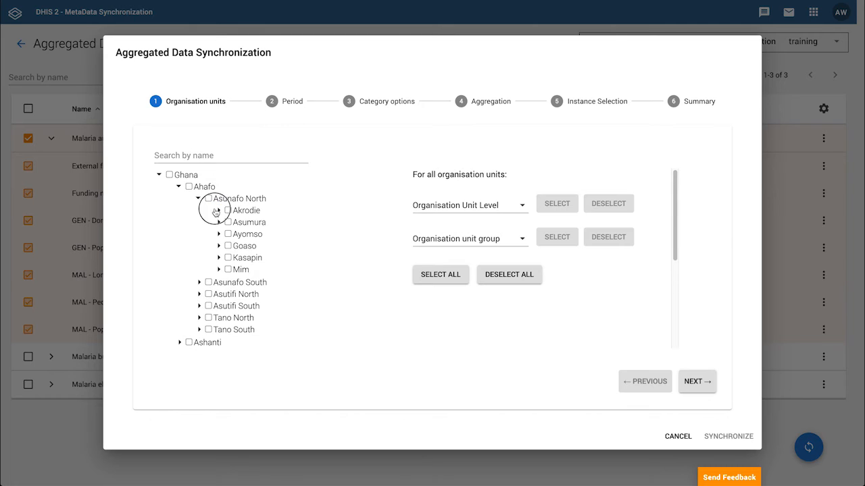
left_click(217, 211)
left_click(228, 211)
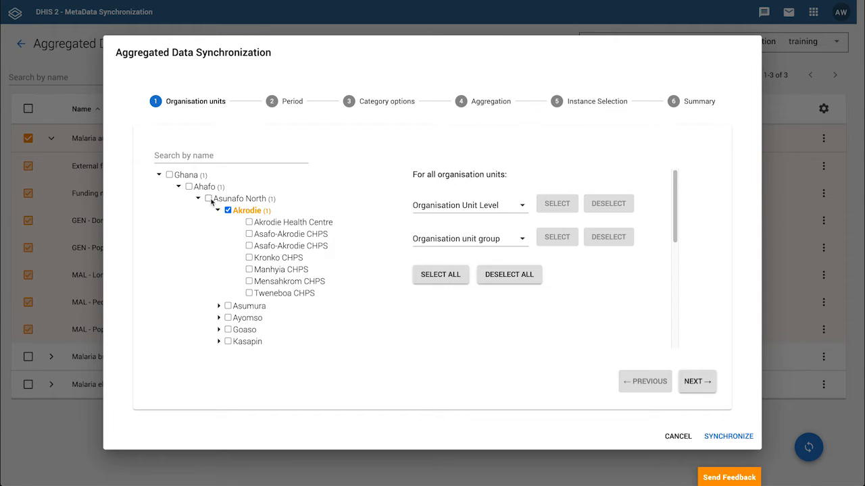
Also tick Akrodie Health Centre, Asafo-Akrodie CHPS, Ahafo and Ghana in the organisation unit tree
left_click(249, 223)
left_click(249, 234)
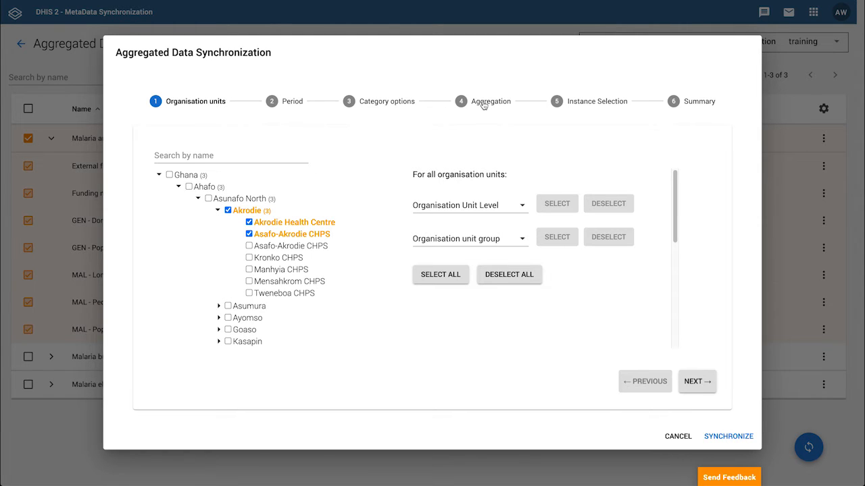
left_click(189, 187)
left_click(169, 175)
On the Period step, try Fixed period and then set the period back to All periods
left_click(293, 102)
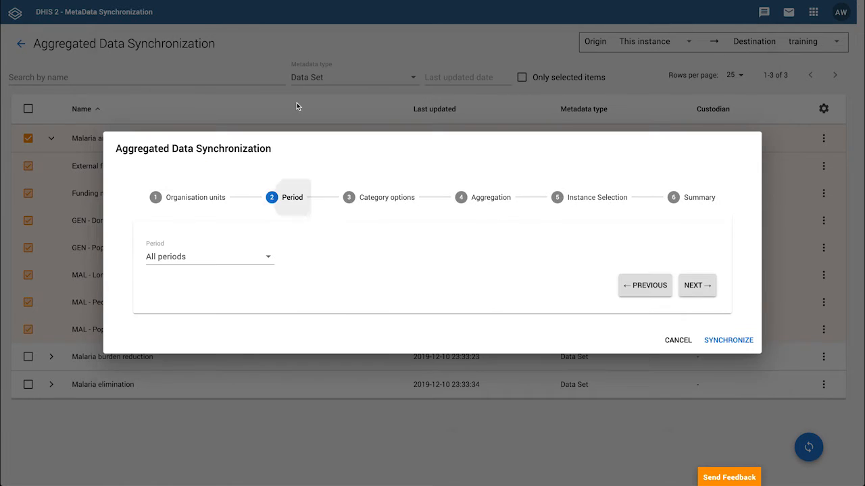
left_click(264, 257)
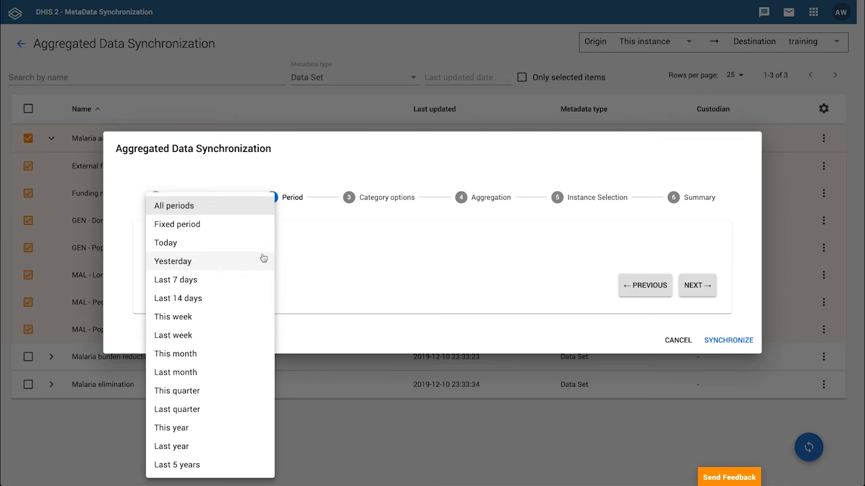
left_click(203, 228)
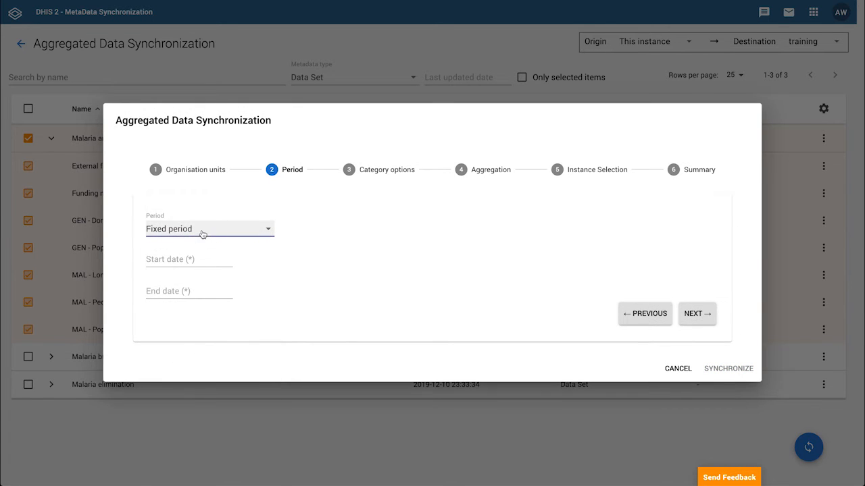
left_click(201, 233)
left_click(199, 244)
left_click(195, 249)
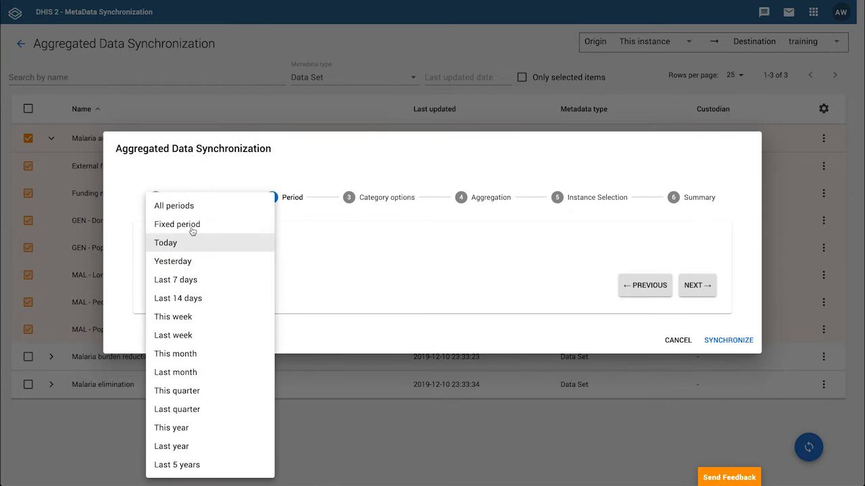
left_click(191, 211)
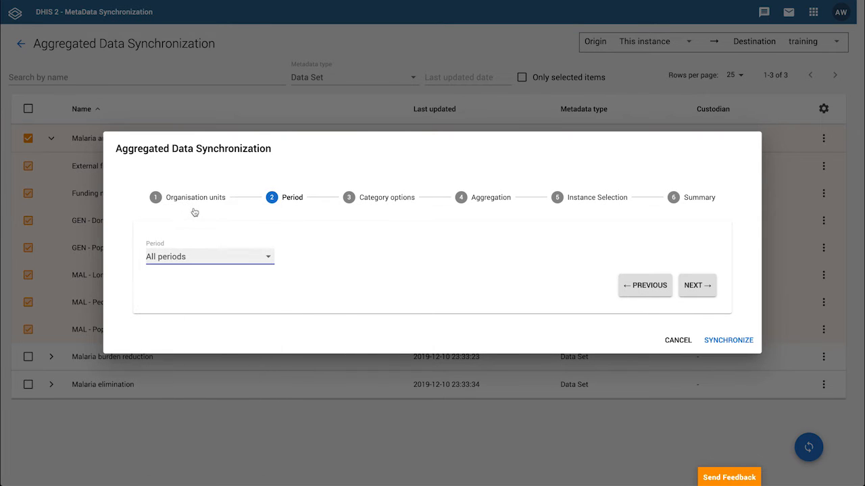
Try assigning the MoH, Partner and Publication category options manually instead of syncing all attribute category options
left_click(390, 200)
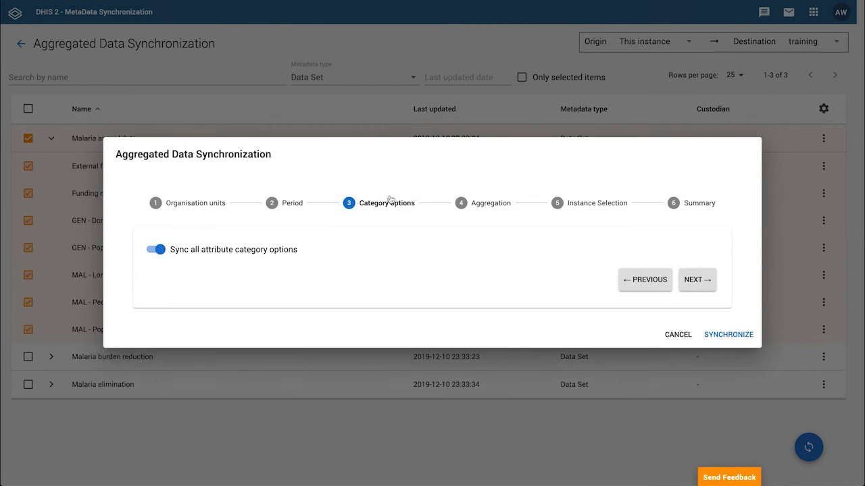
left_click(158, 251)
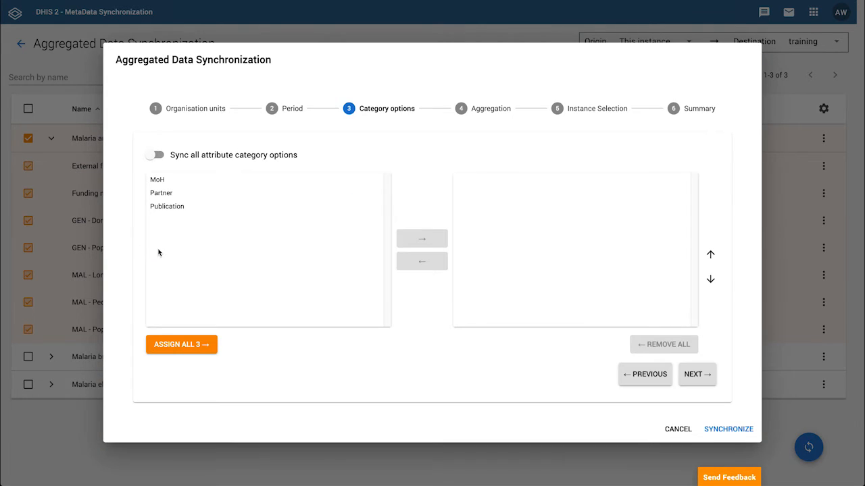
left_click(170, 181)
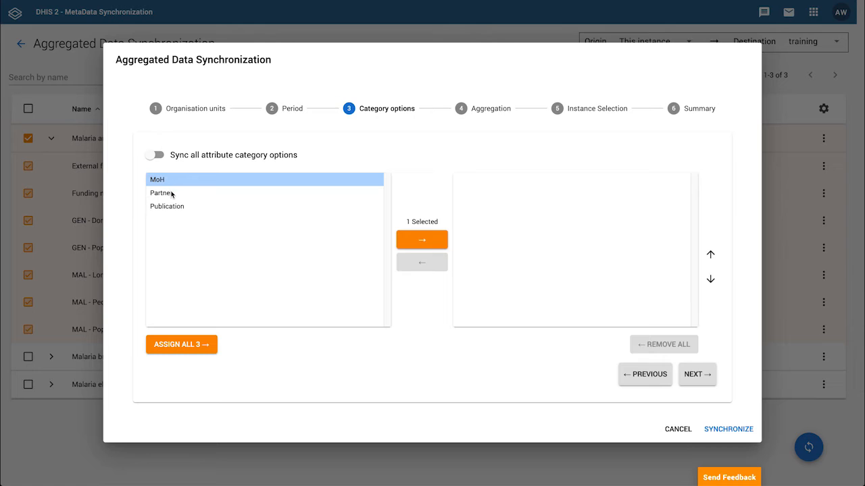
left_click(171, 194)
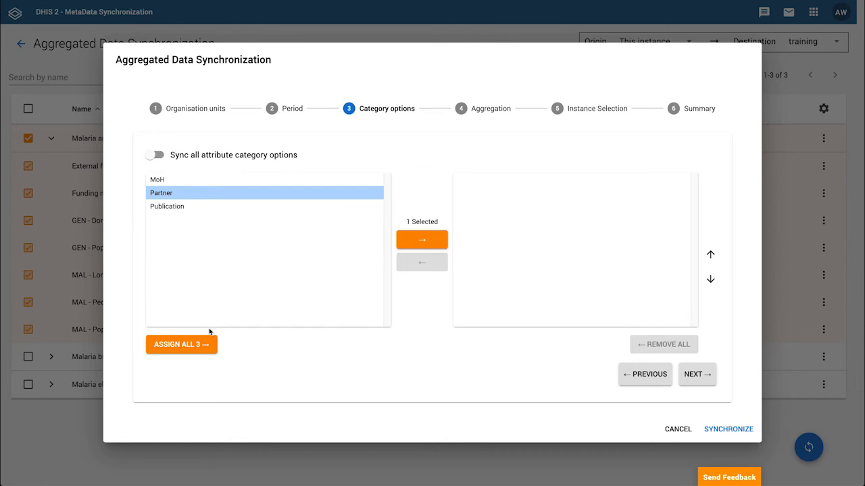
left_click(201, 346)
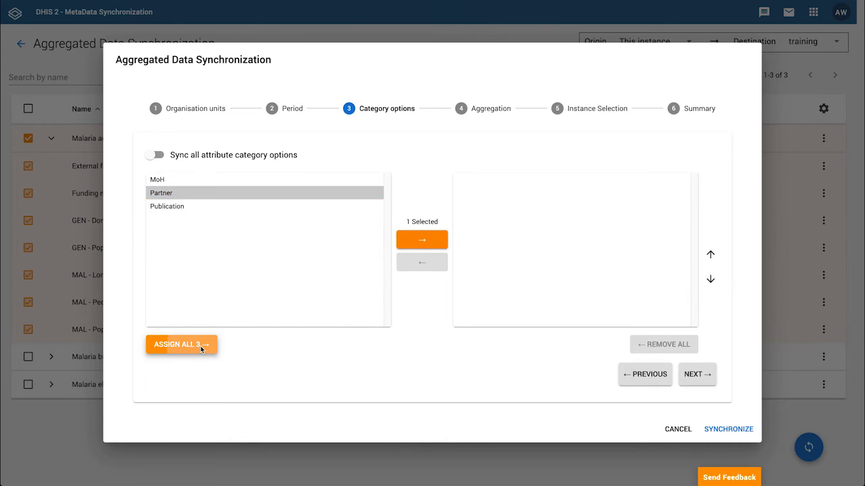
left_click(478, 193)
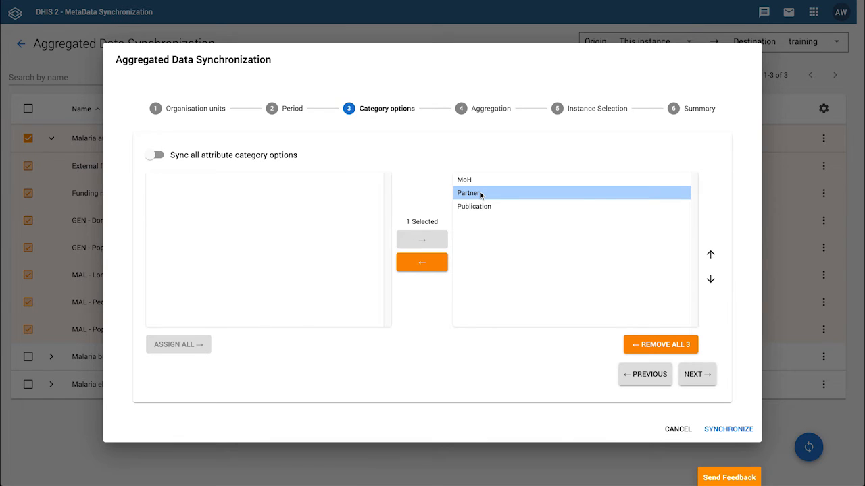
left_click(151, 156)
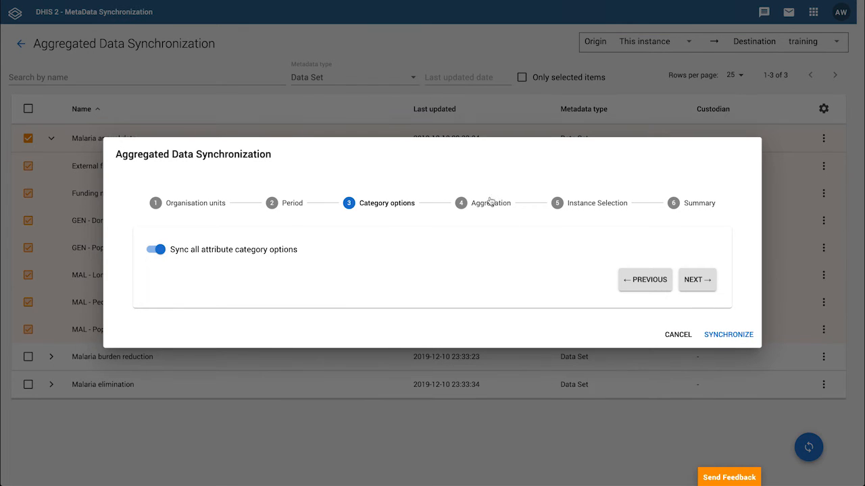
Enable data aggregation on the Aggregation step and return to the Organisation units step
left_click(489, 204)
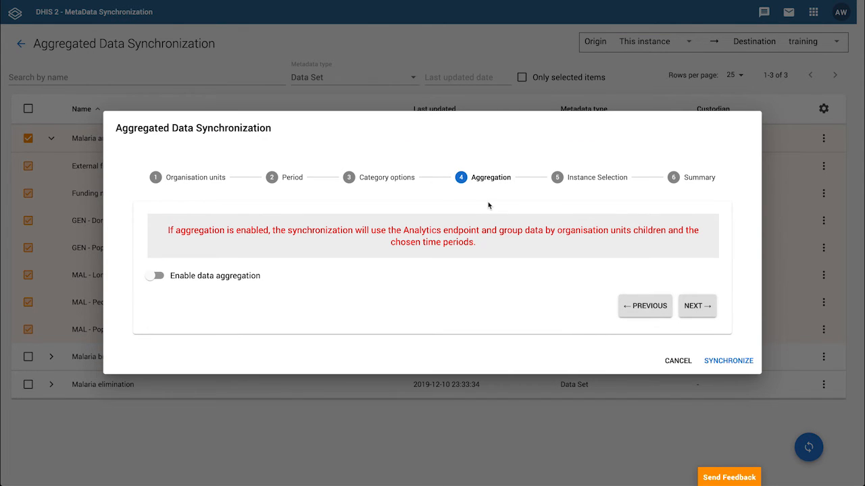
left_click(159, 276)
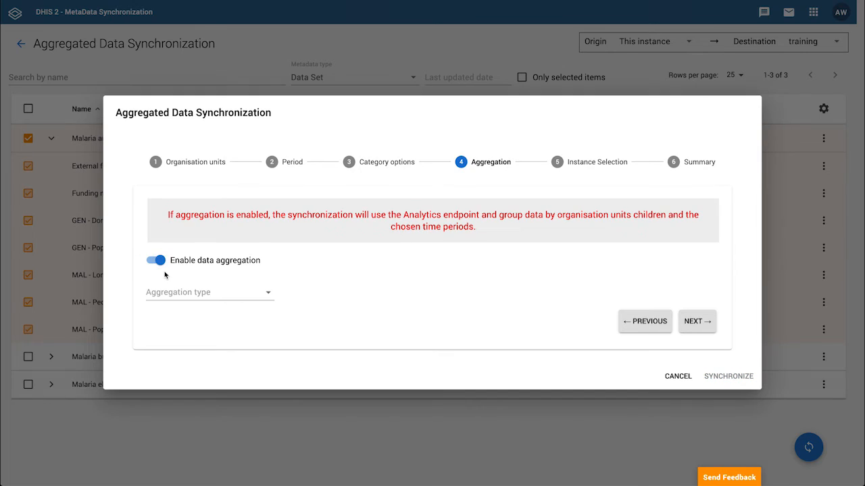
left_click(220, 165)
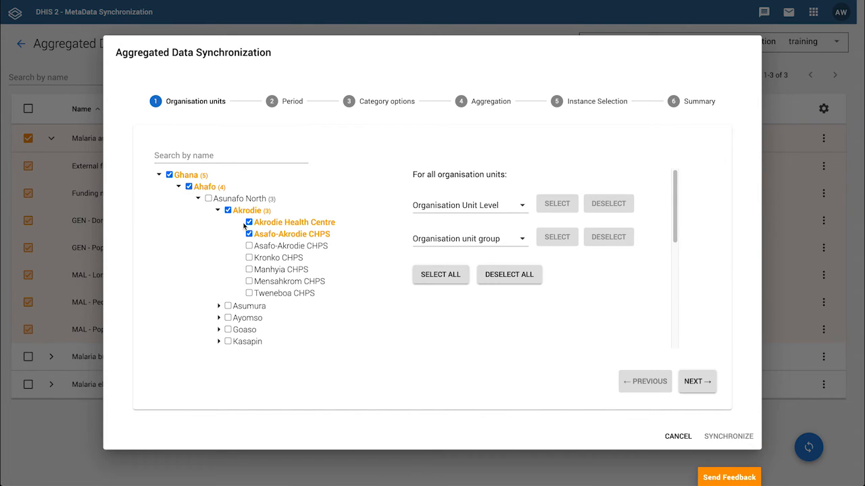
Untick Ahafo, Akrodie, Akrodie Health Centre and Asafo-Akrodie CHPS so only Ghana stays selected
left_click(189, 186)
left_click(228, 210)
left_click(248, 222)
left_click(249, 234)
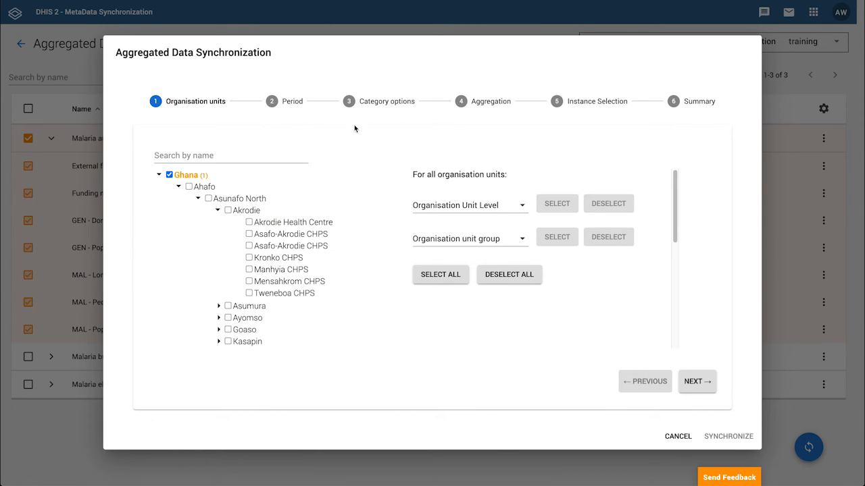
On the Aggregation step, set the aggregation type to Weekly and continue to Instance Selection
left_click(462, 101)
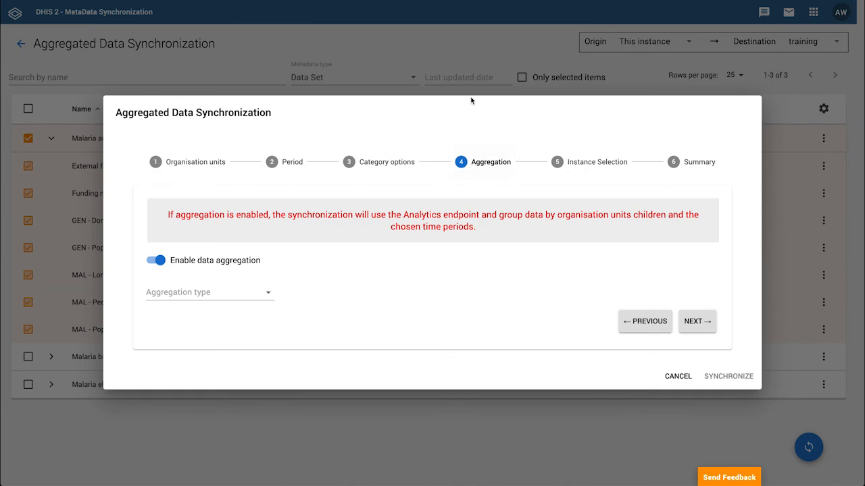
left_click(230, 291)
left_click(200, 360)
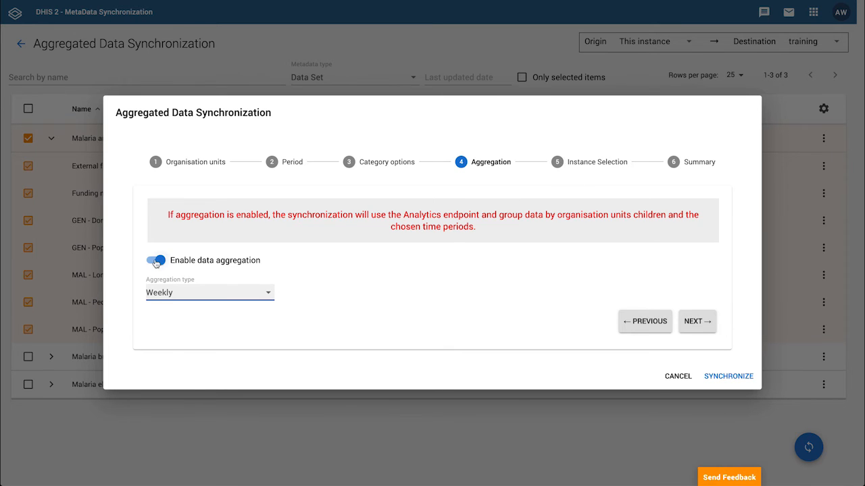
left_click(558, 163)
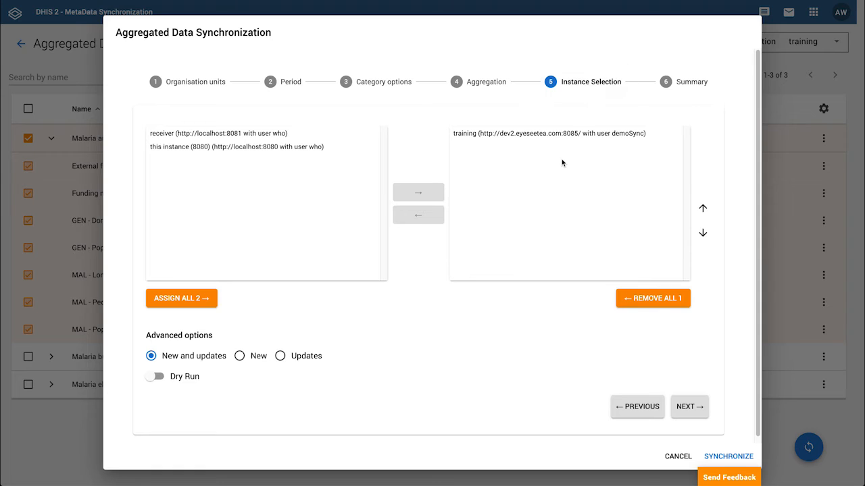
Try assigning the receiver instance as an additional target instance, then remove it again
left_click(494, 140)
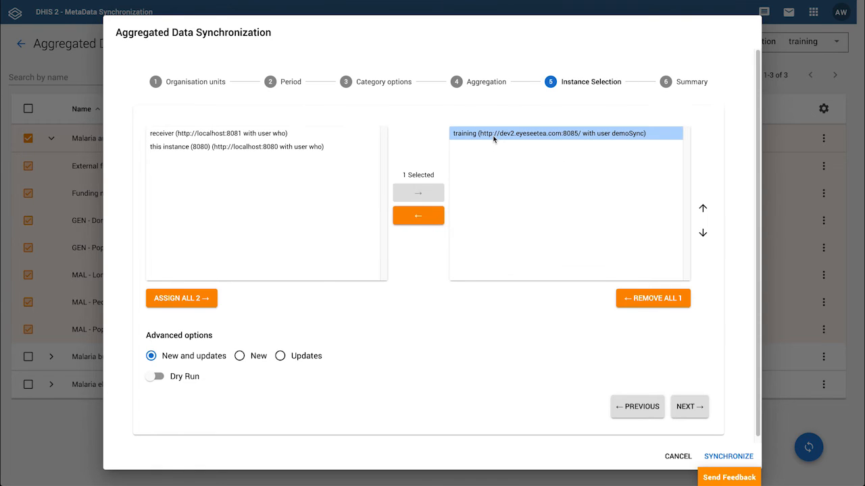
left_click(252, 138)
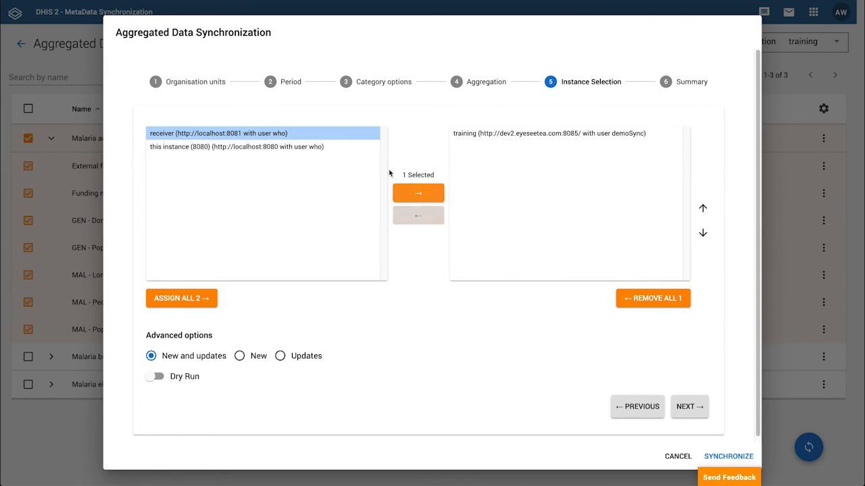
left_click(417, 194)
left_click(465, 147)
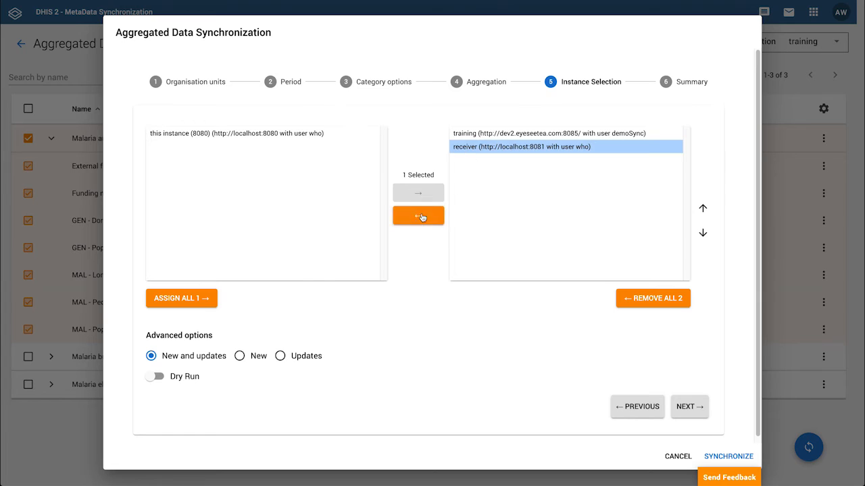
left_click(418, 215)
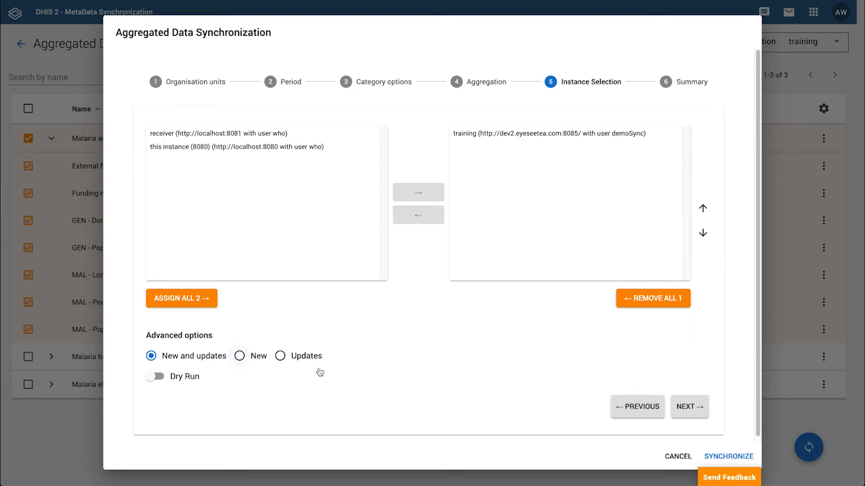
Review the synchronization summary and run the synchronization
left_click(689, 407)
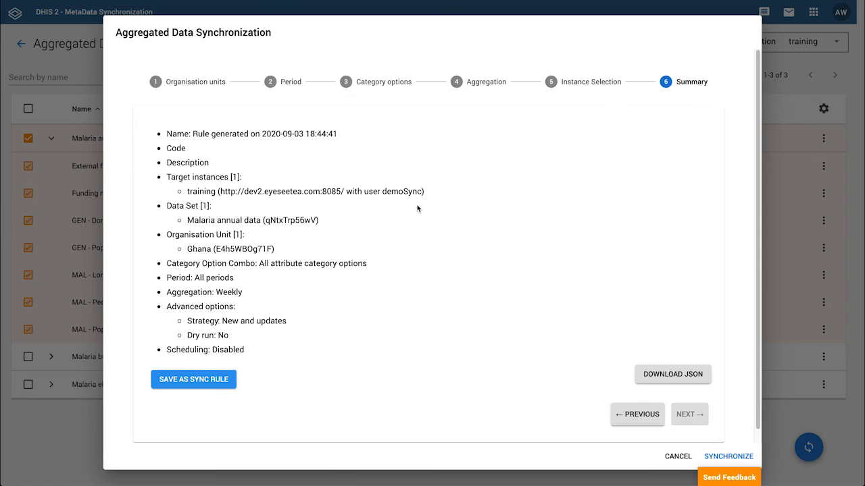
scroll(398, 212, "down", 1)
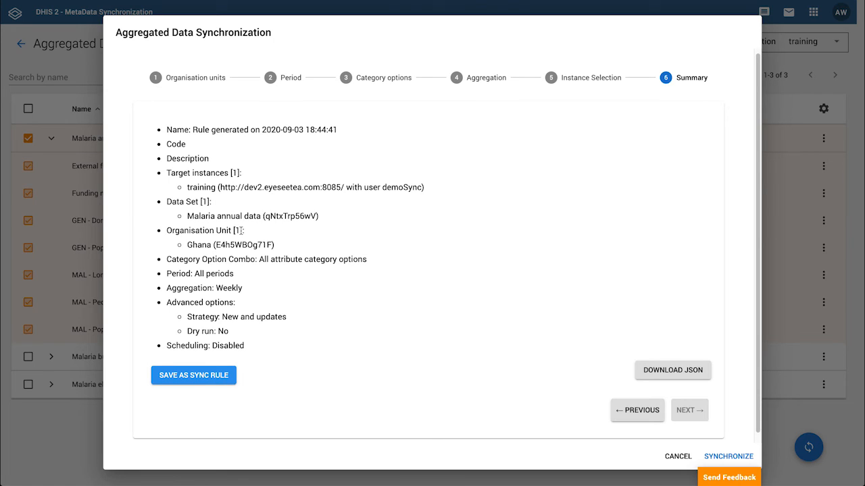
left_click(728, 457)
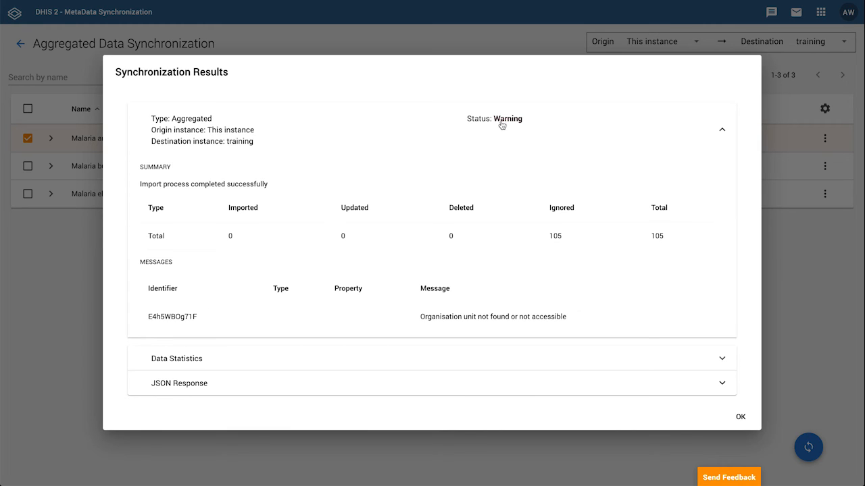
Examine the synchronization results, including the message, data statistics and JSON response, then close the results
left_click_drag(420, 316, 573, 320)
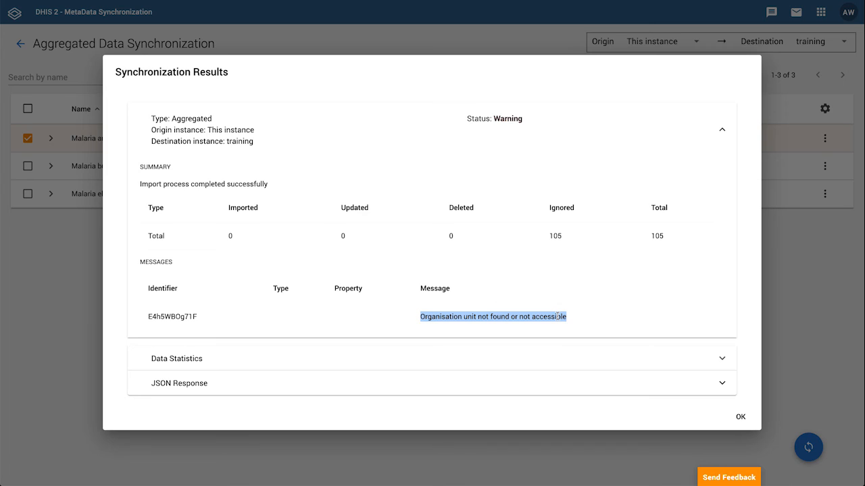
left_click(558, 316)
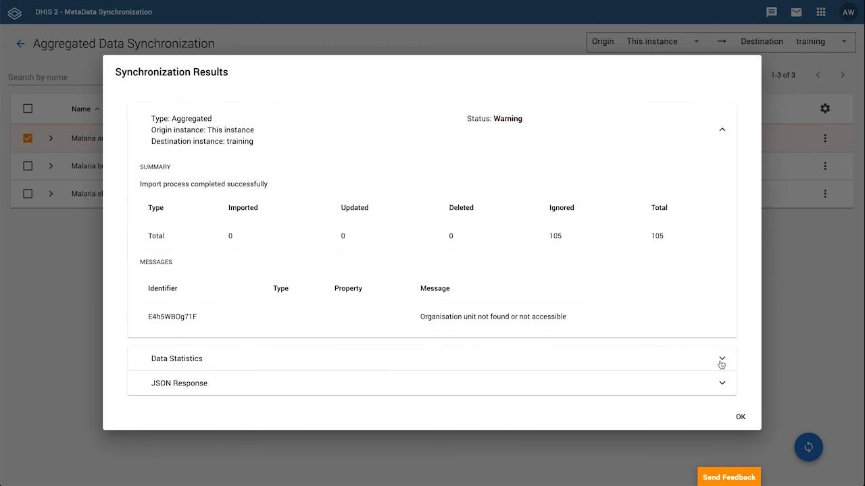
left_click(722, 383)
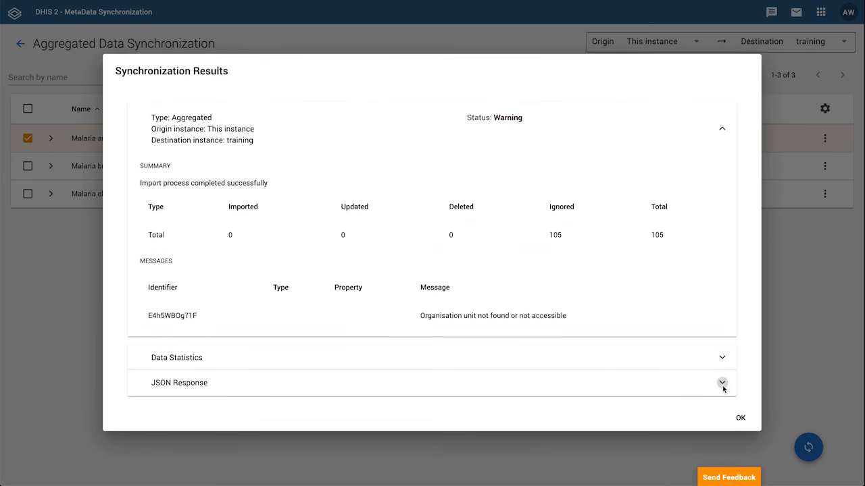
scroll(324, 398, "down", 1)
scroll(324, 398, "down", 1)
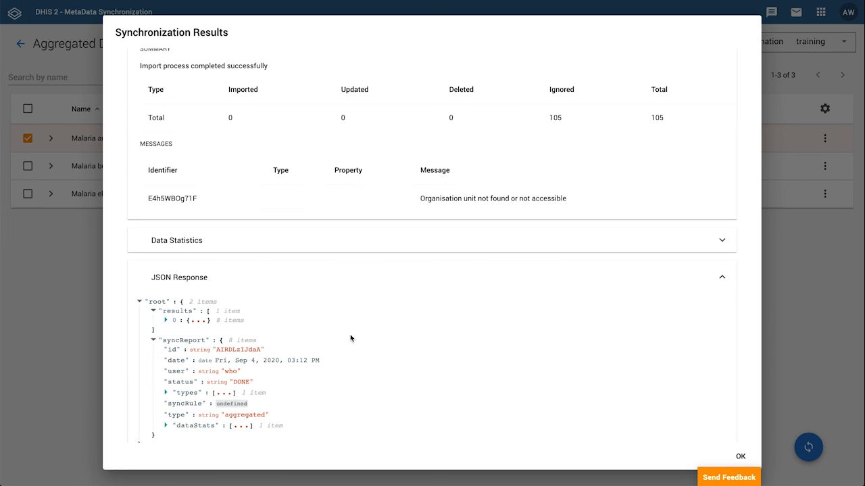
left_click(466, 248)
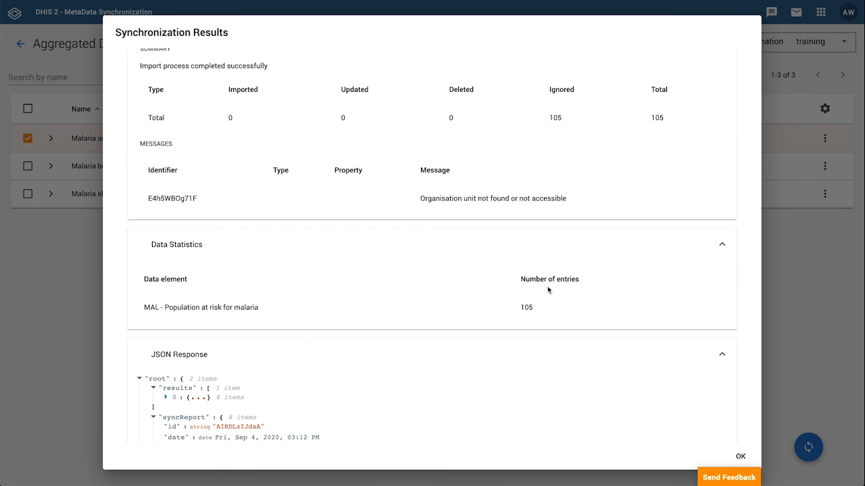
scroll(732, 257, "up", 2)
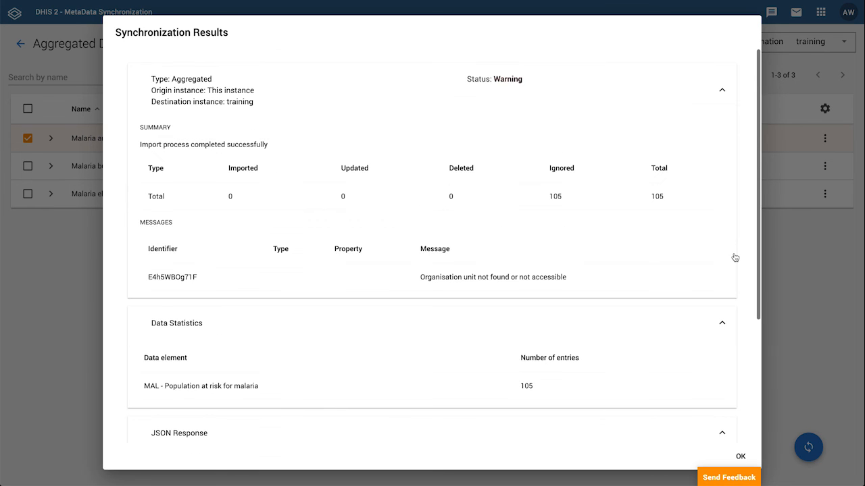
left_click(740, 457)
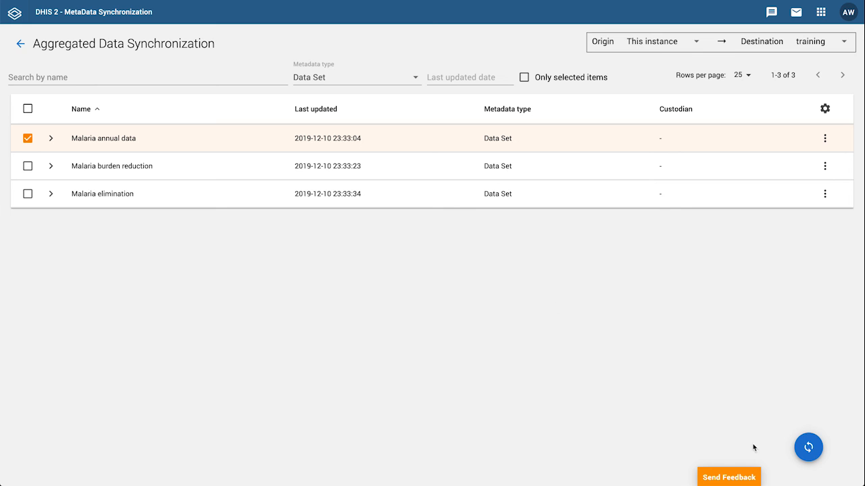
Open the aggregated data synchronization history and view the results of the latest manual synchronization
left_click(20, 45)
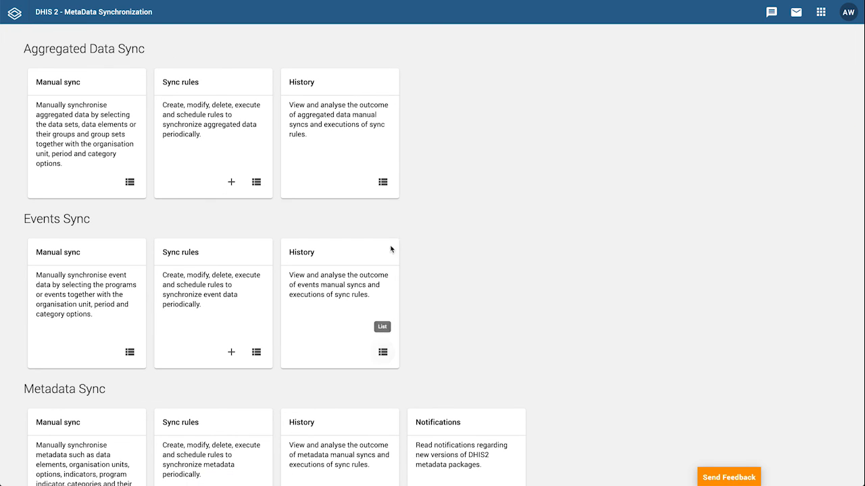
left_click(387, 183)
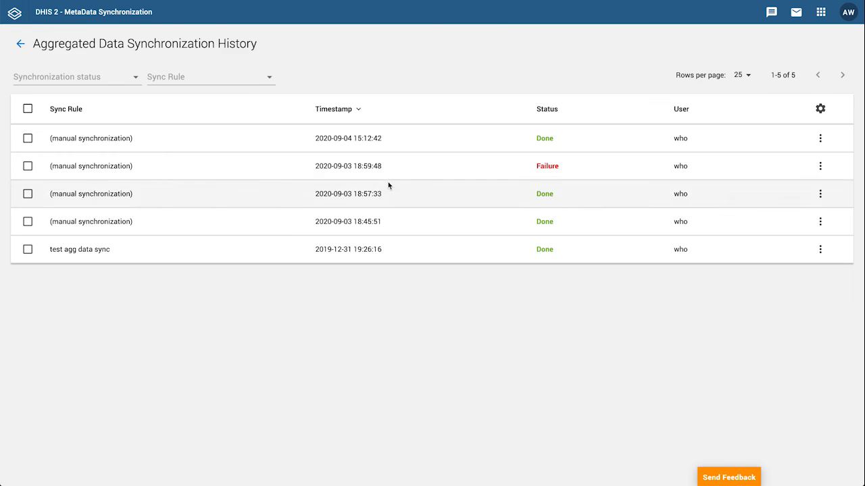
left_click(619, 135)
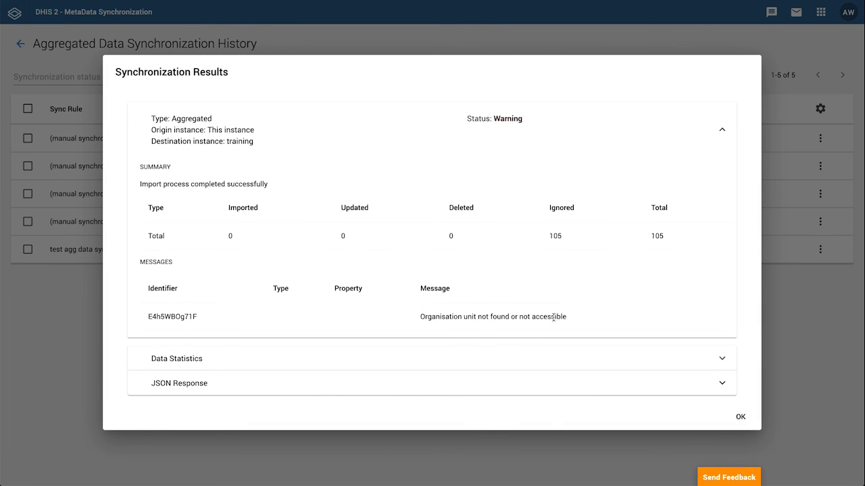